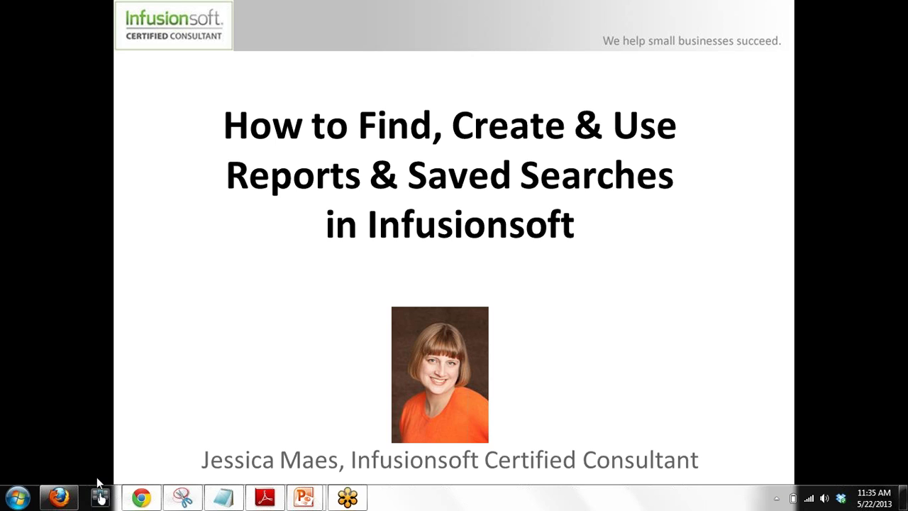
Switch to the Infusionsoft window and open CRM > Reports, showing the six Strategic Partners reports
left_click(61, 498)
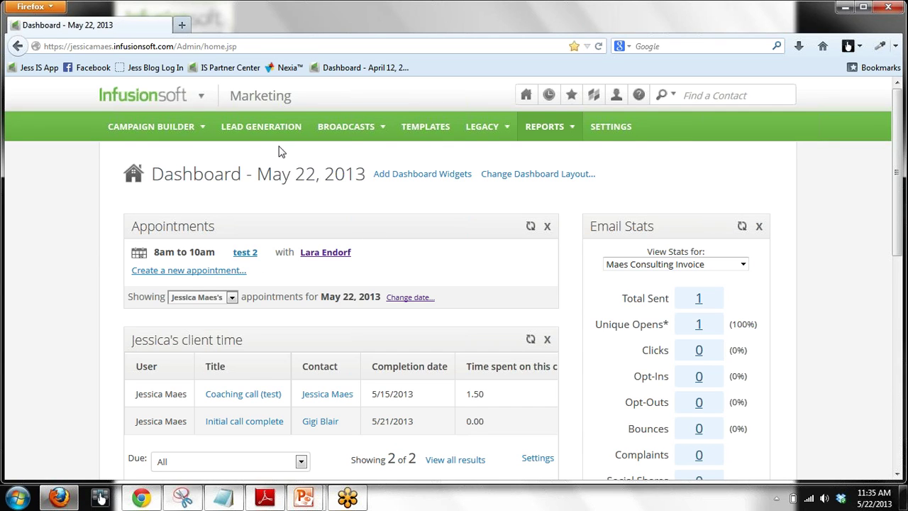
mouse_move(162, 88)
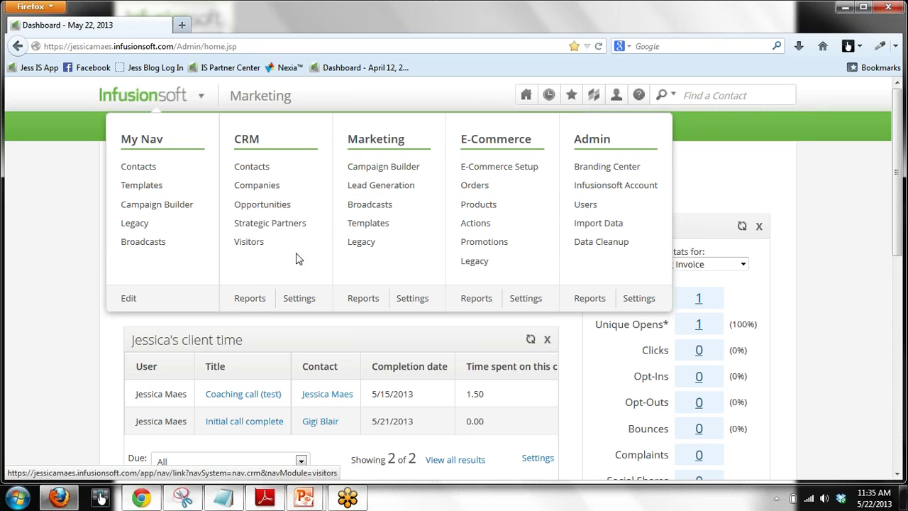
left_click(252, 300)
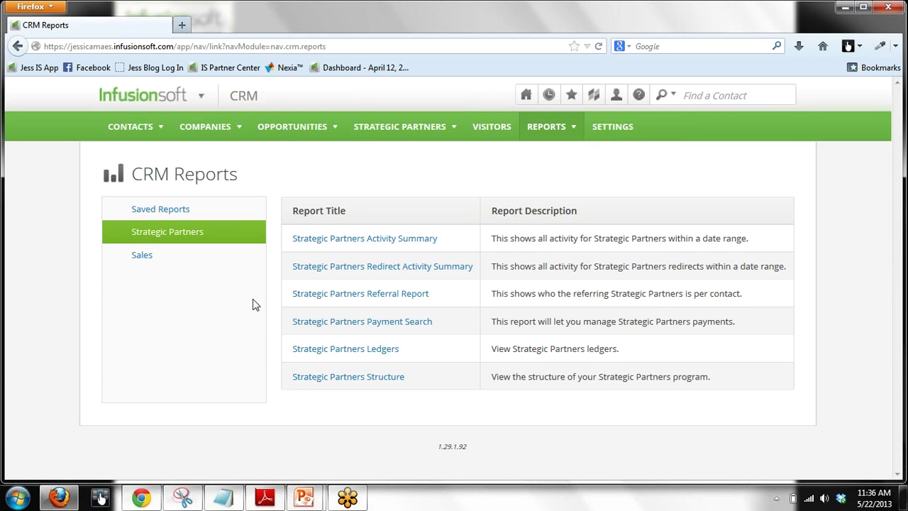
Browse the CRM Sales reports list, then the Marketing reports list
mouse_move(533, 140)
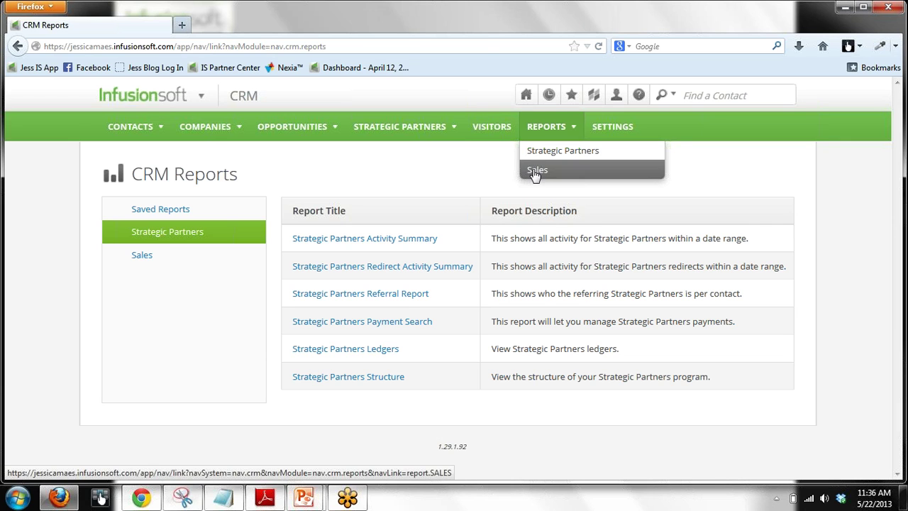
left_click(536, 172)
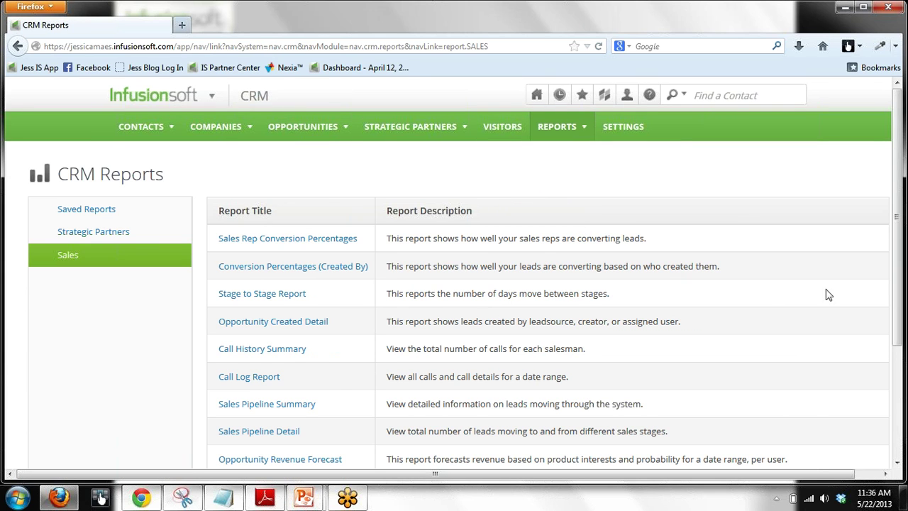
left_click_drag(899, 310, 579, 197)
mouse_move(177, 107)
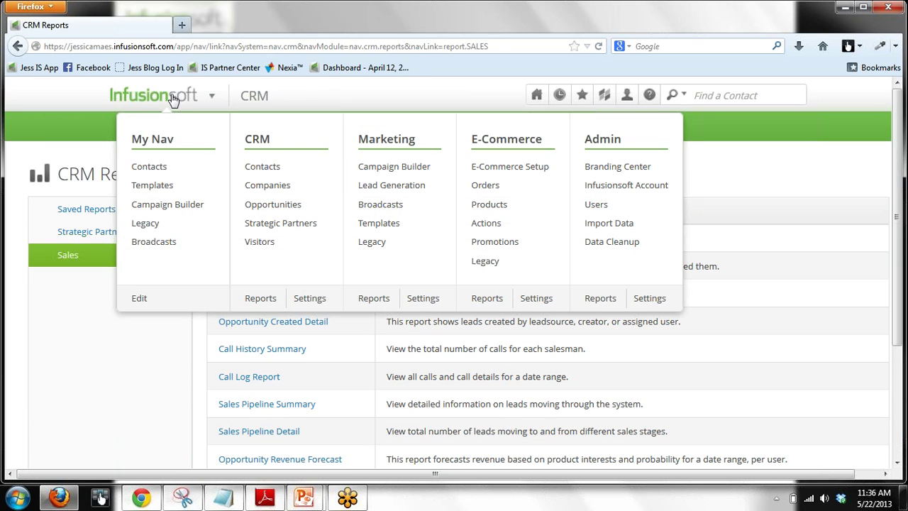
left_click(370, 304)
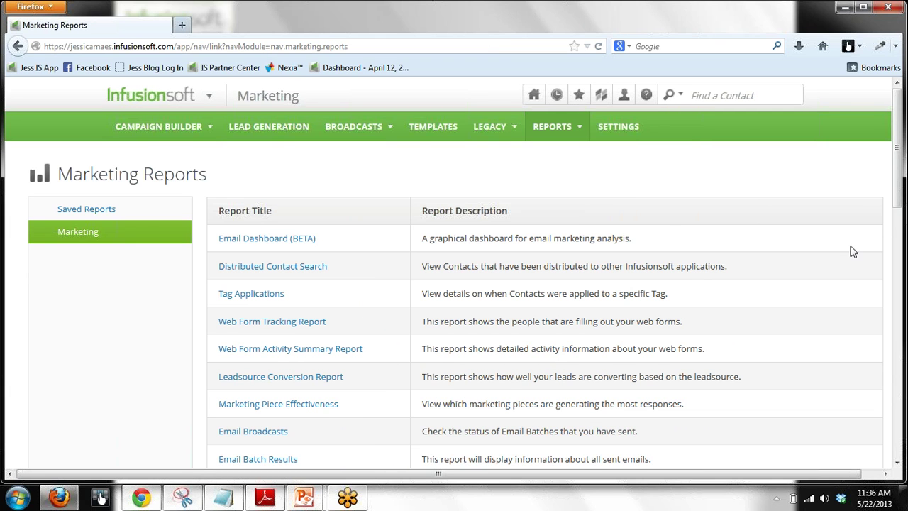
left_click_drag(898, 186, 895, 142)
Browse the E-Commerce reports, then open the Admin reports list of seven reports
mouse_move(201, 110)
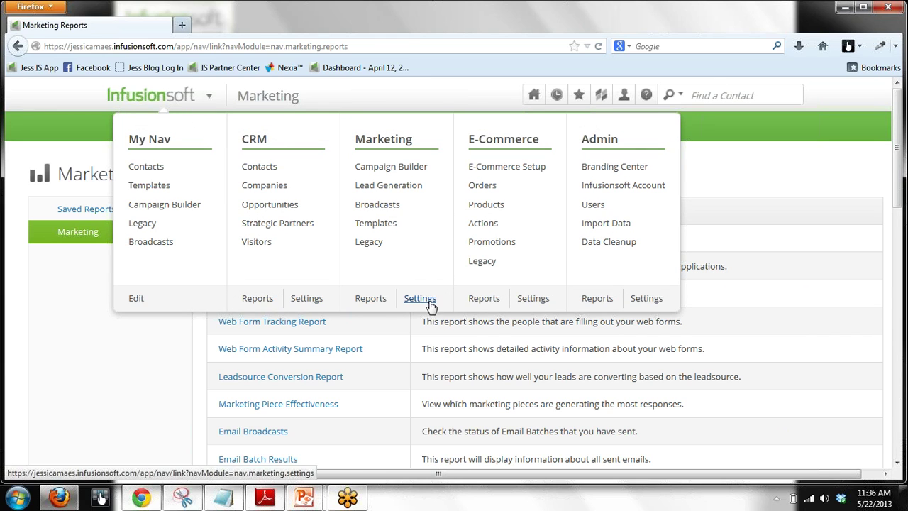
left_click(476, 298)
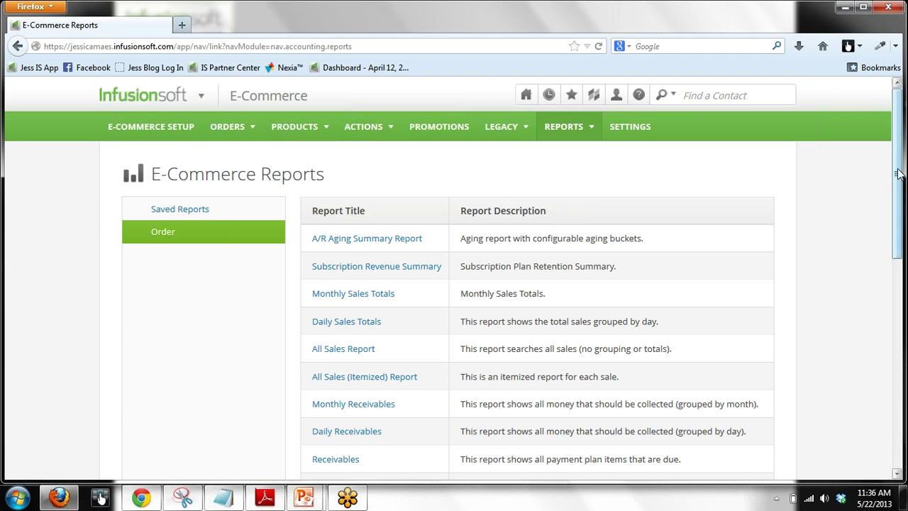
mouse_move(898, 173)
left_mouse_down()
mouse_move(898, 382)
mouse_move(898, 166)
left_mouse_up()
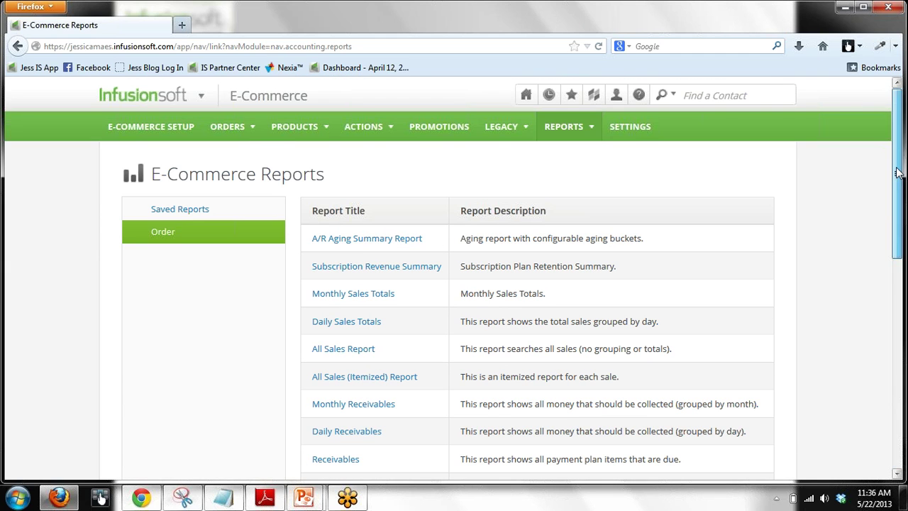
mouse_move(138, 105)
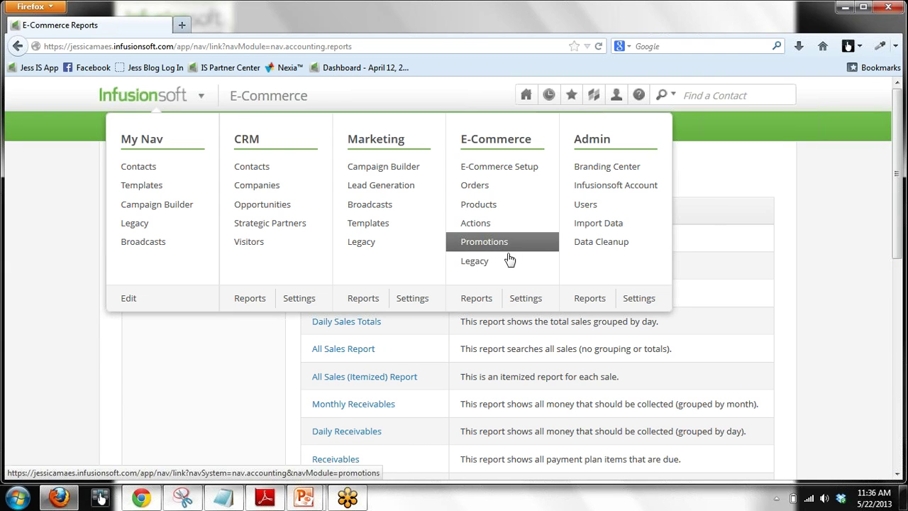
left_click(588, 299)
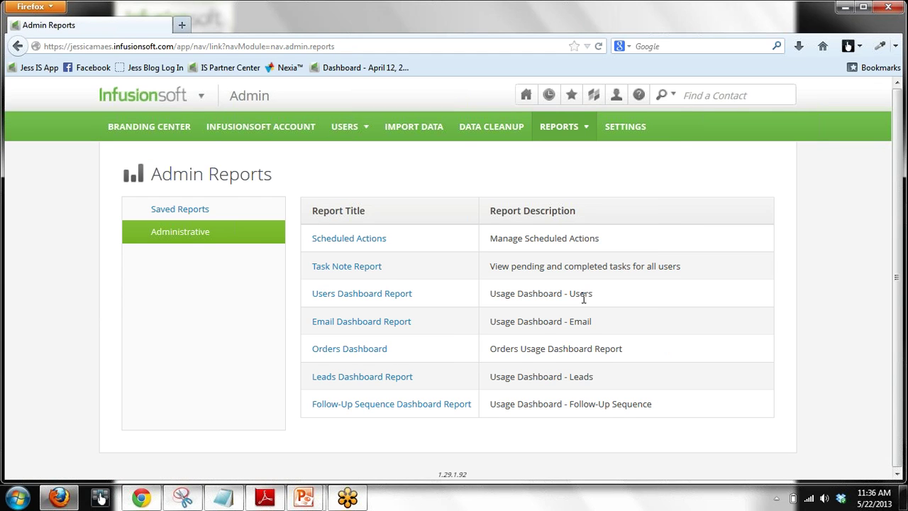
Go from Admin Reports back to the Marketing Reports list with Web Form Tracking Report
mouse_move(168, 97)
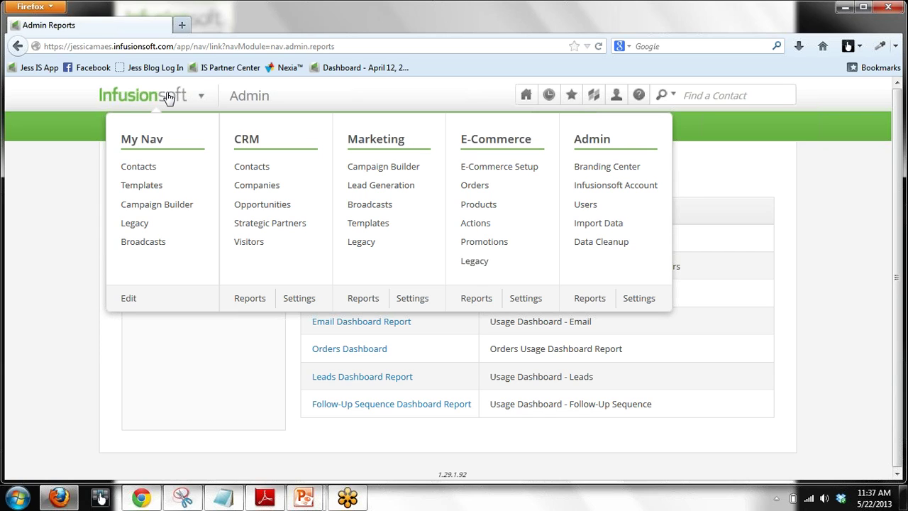
left_click(363, 302)
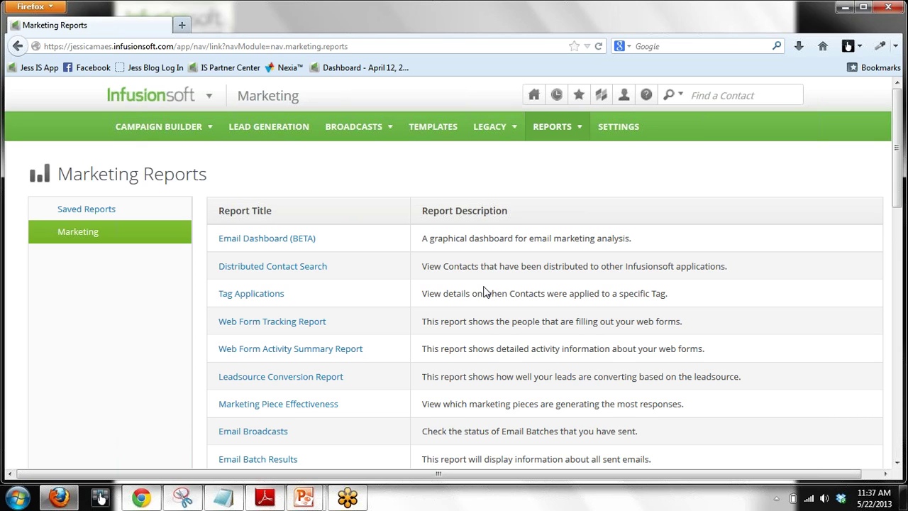
Open the Web Form Tracking Report's Edit Filters window and inspect its Web Form criterion choices
left_click(315, 321)
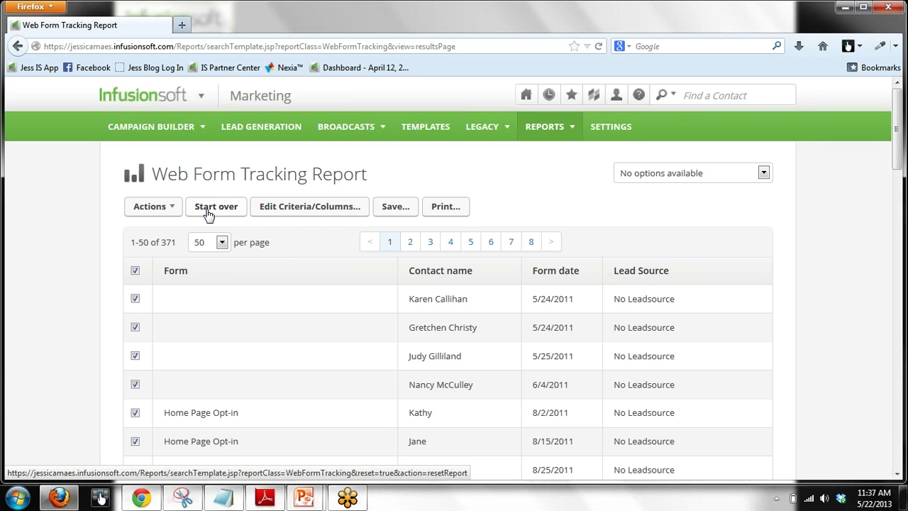
left_click(282, 207)
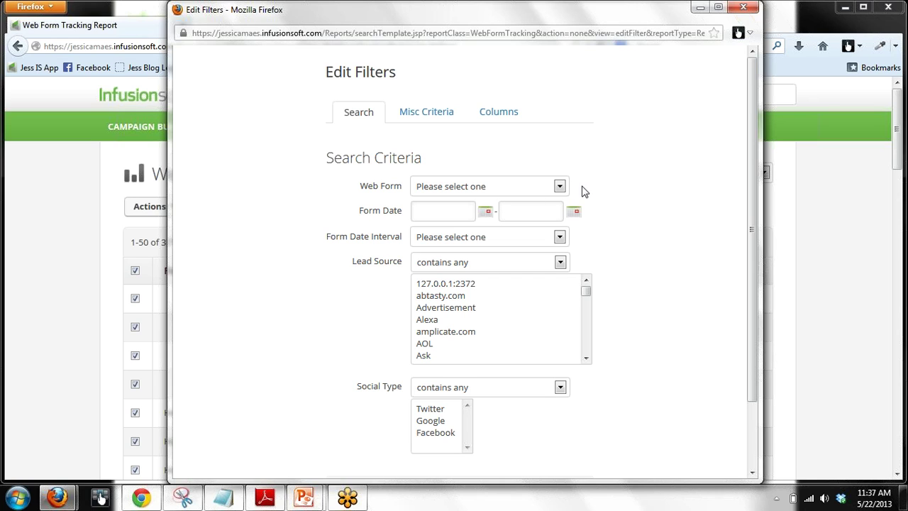
left_click(560, 187)
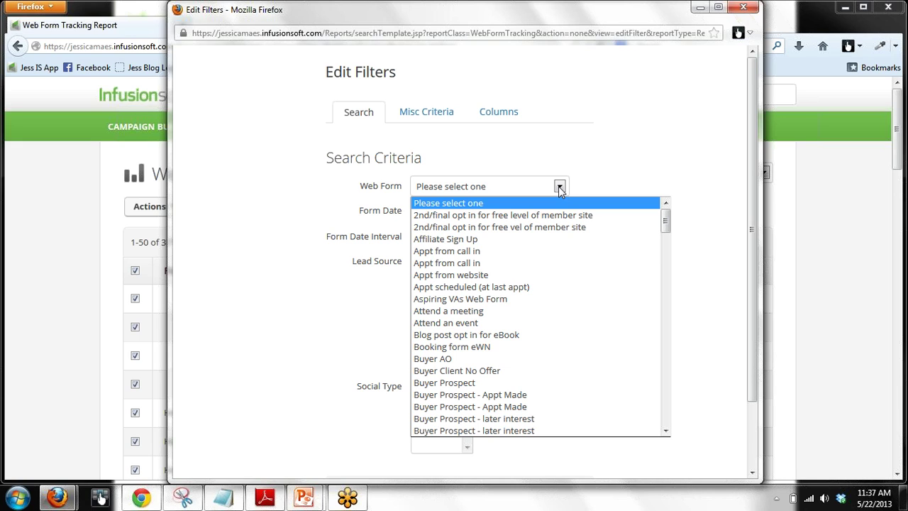
left_click(624, 173)
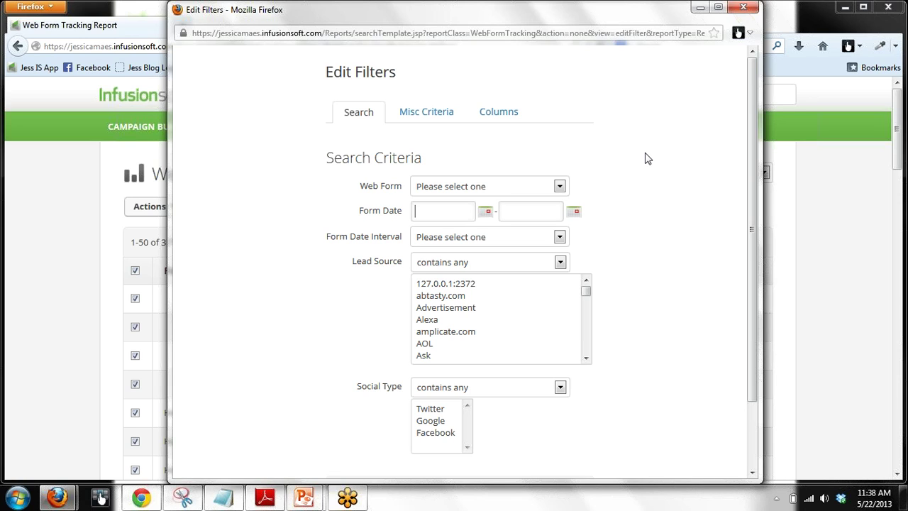
Review the Columns and Search settings and apply them, listing 371 web form results
left_click(495, 114)
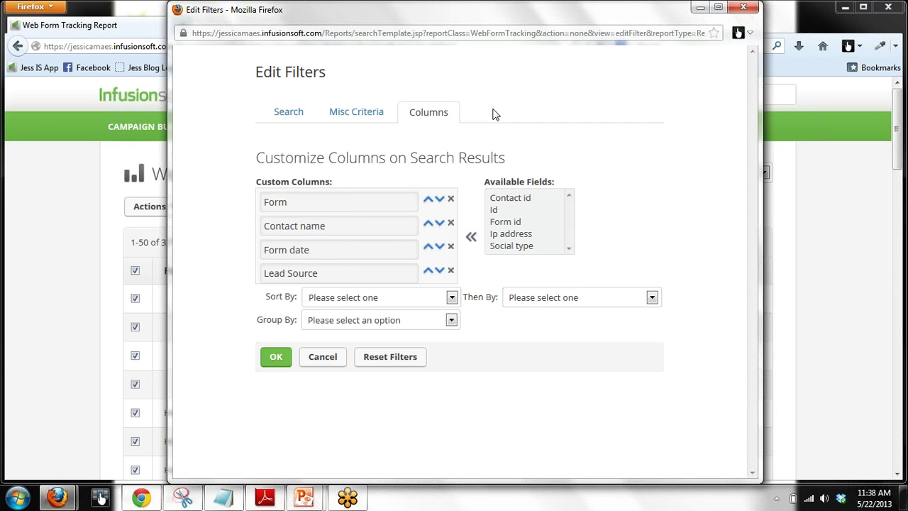
left_click(283, 112)
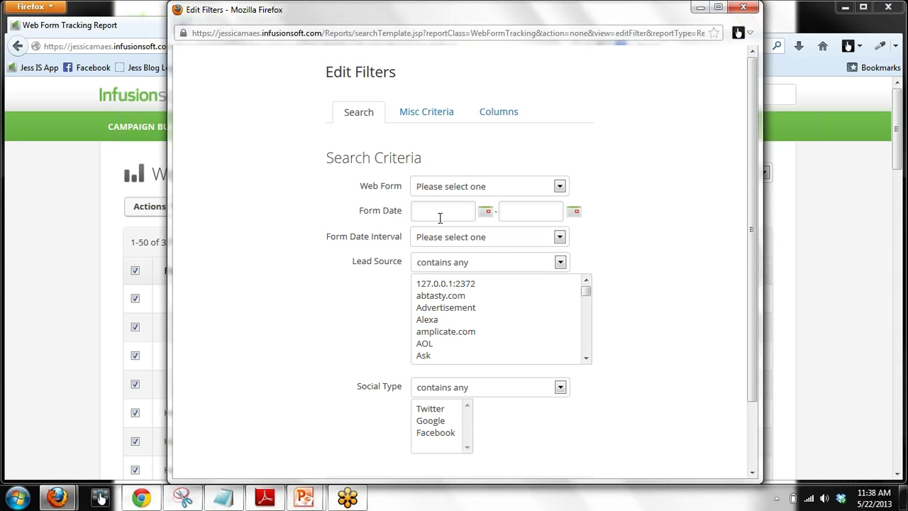
left_click(495, 113)
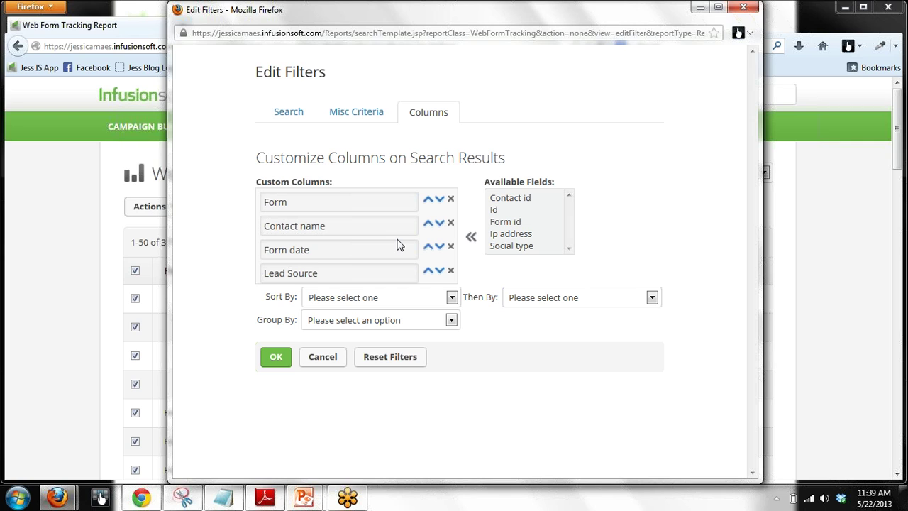
left_click(275, 357)
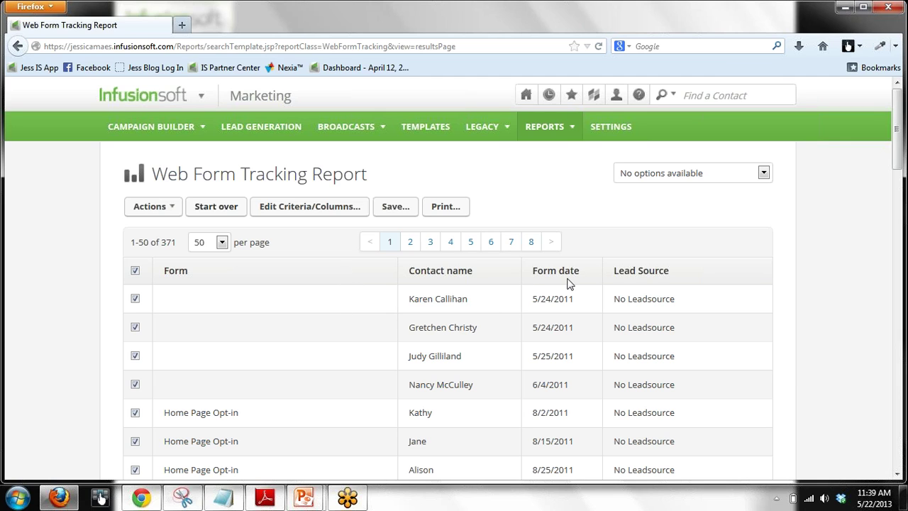
Open the report's Save popup, try selecting one and two share users, then close it
left_click(404, 216)
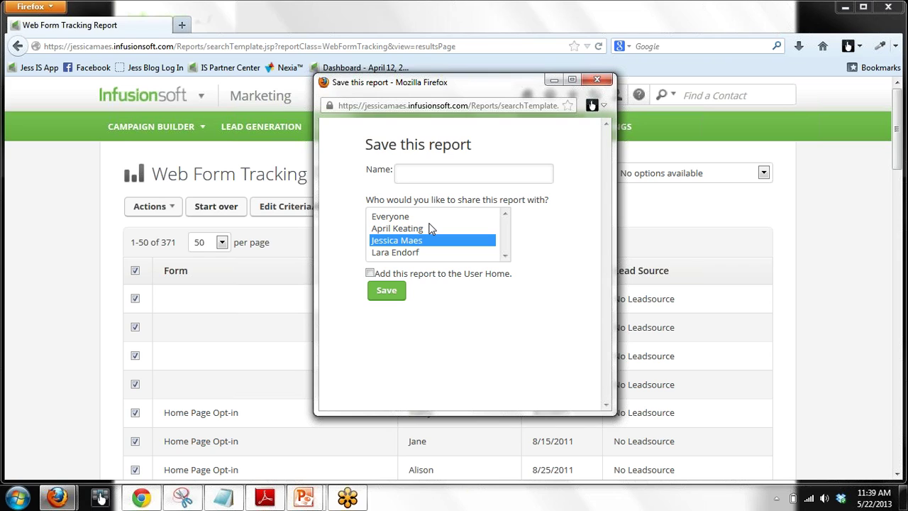
left_click(384, 254)
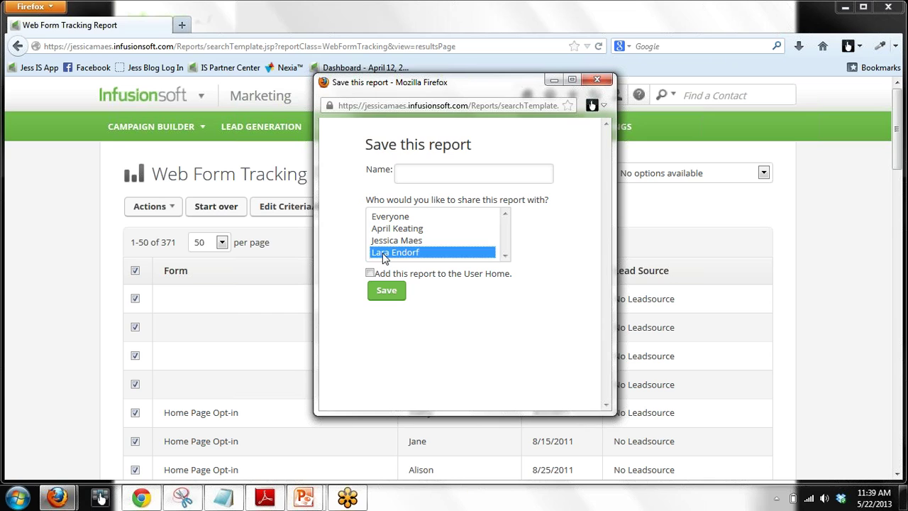
left_click(384, 254, "ctrl")
left_click(384, 254, "ctrl")
left_click(383, 242, "ctrl")
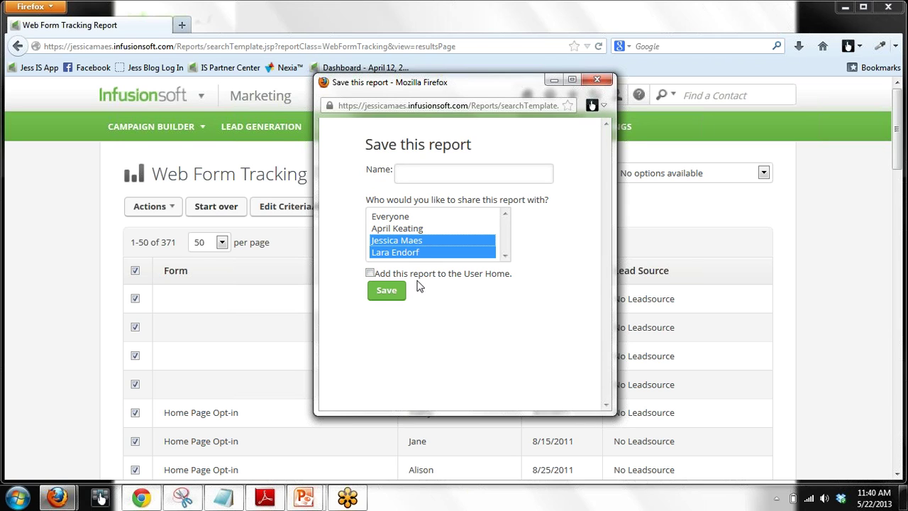
left_click(600, 83)
mouse_move(158, 102)
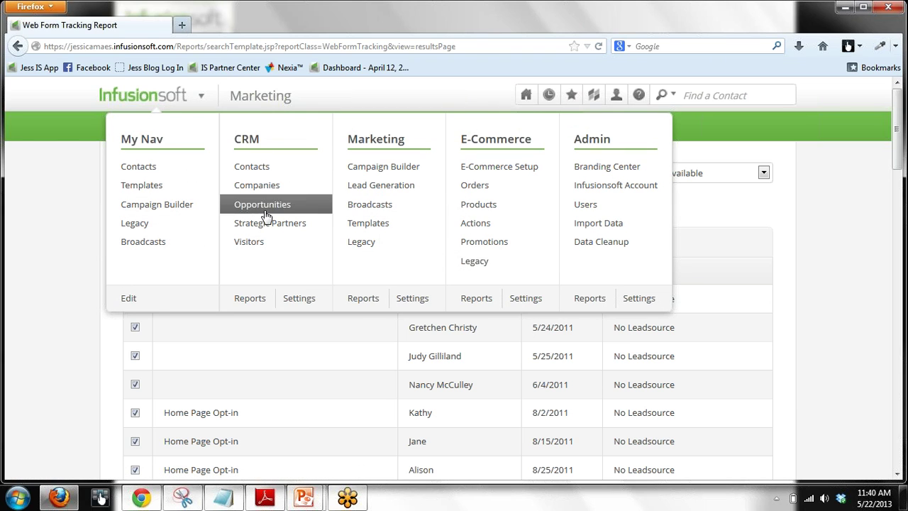
Replace the Web Form Tracking results with the Marketing Reports list again
left_click(361, 299)
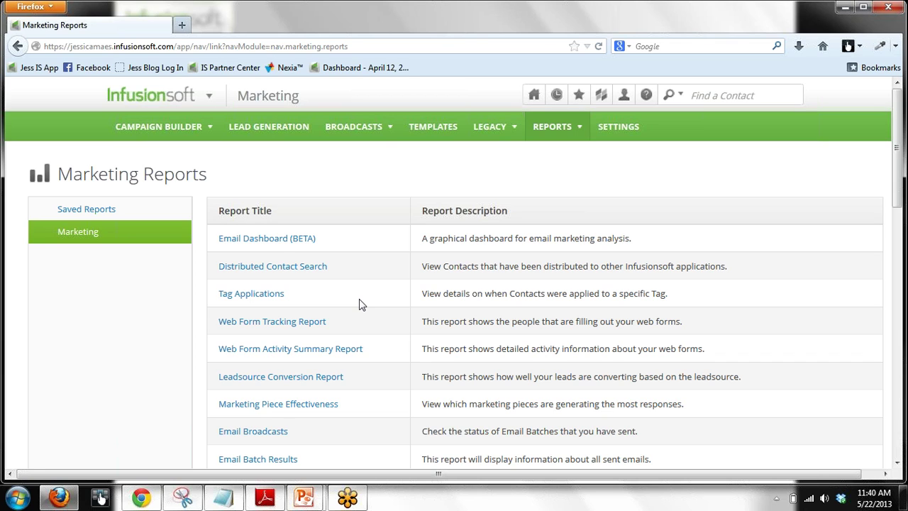
mouse_move(388, 124)
mouse_move(189, 105)
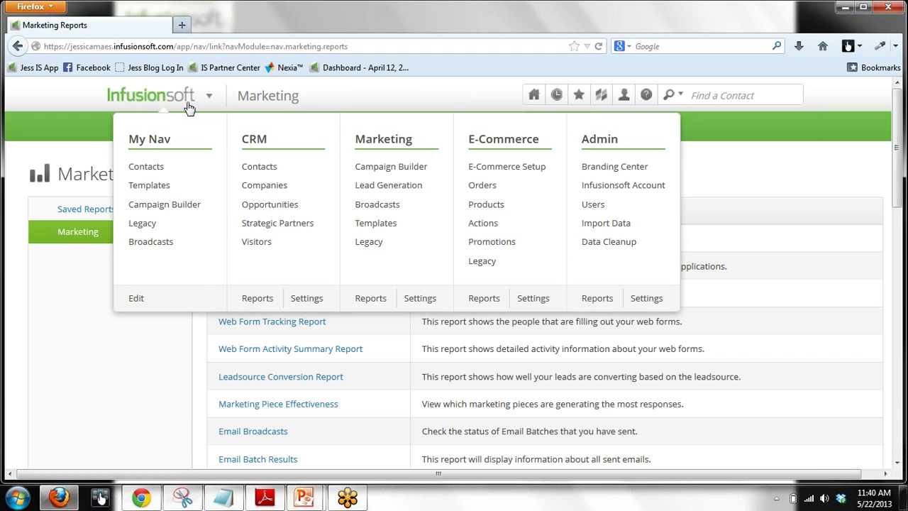
Open the contacts list and clear the existing search to start a fresh query
left_click(264, 173)
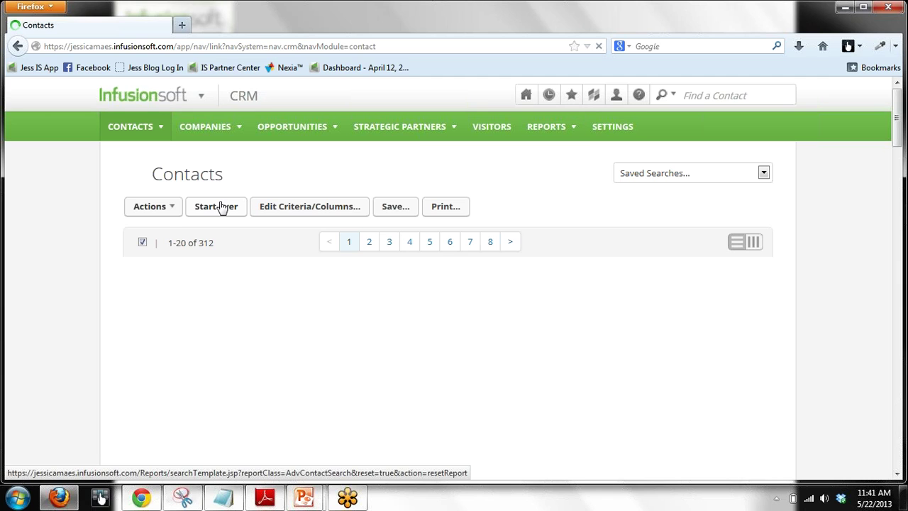
left_click(220, 205)
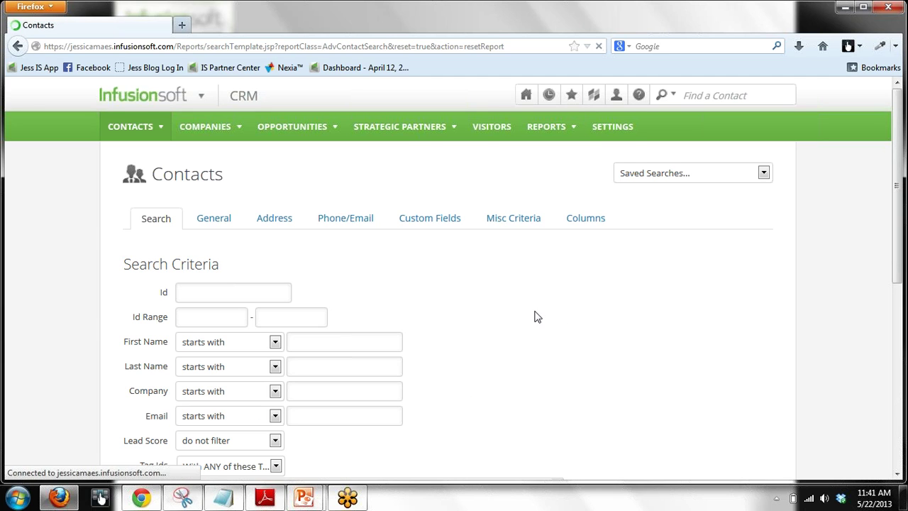
scroll(895, 363, "down", 5)
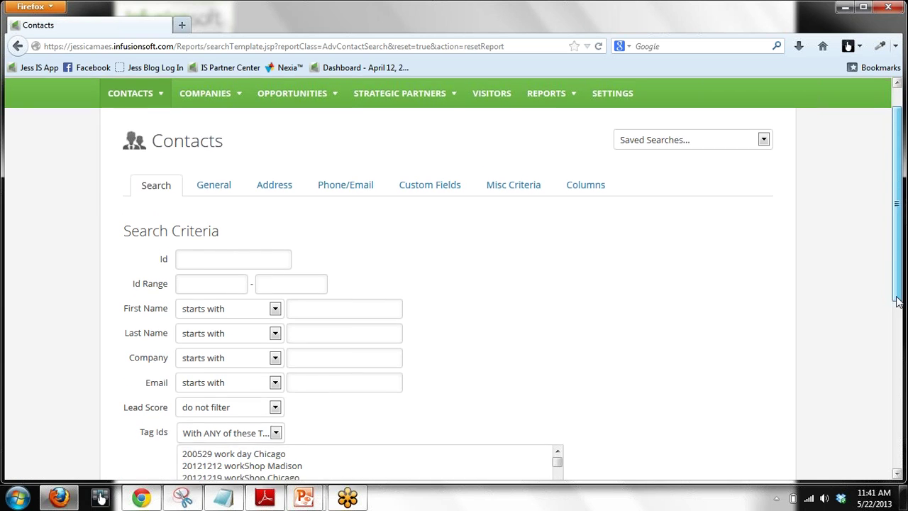
scroll(557, 373, "down", 3)
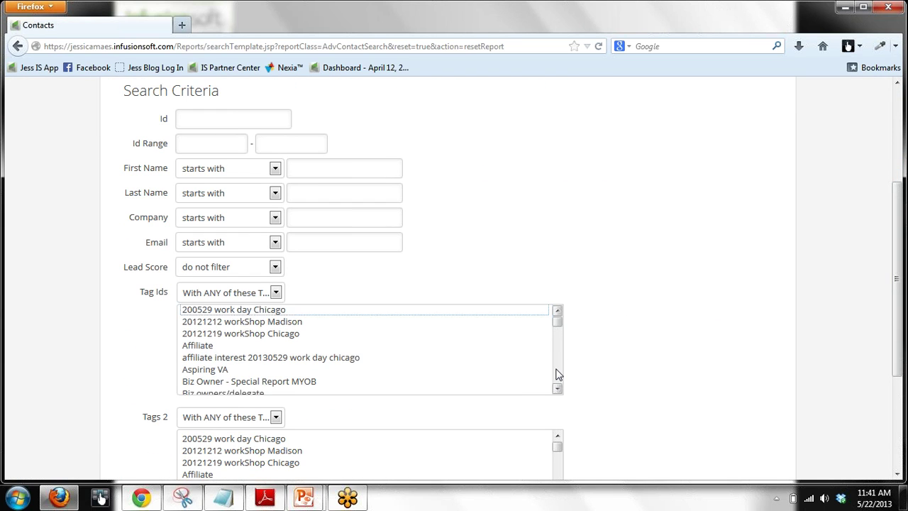
scroll(557, 373, "down", 20)
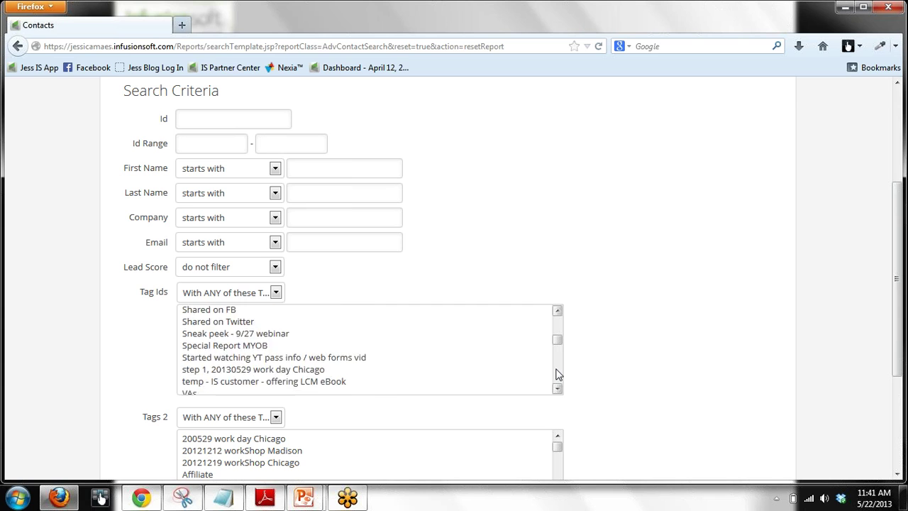
scroll(557, 374, "down", 2)
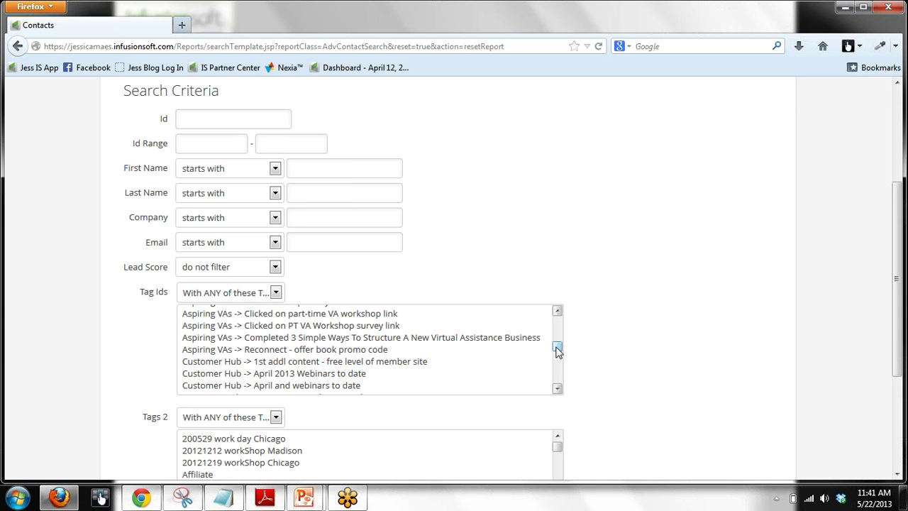
mouse_move(558, 349)
left_mouse_down()
mouse_move(561, 390)
mouse_move(557, 350)
left_mouse_up()
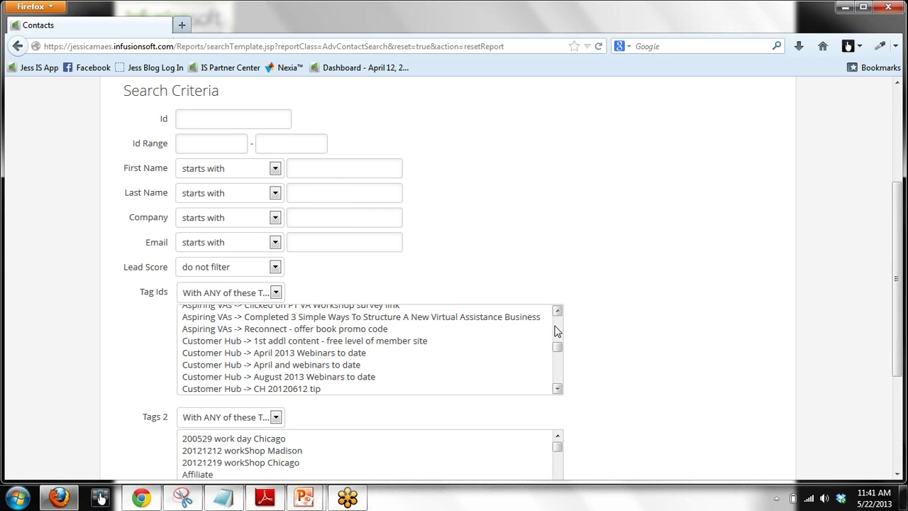
Search contacts by the tag 'Requested blog updates via email', returning 53 contacts
scroll(555, 324, "up", 5)
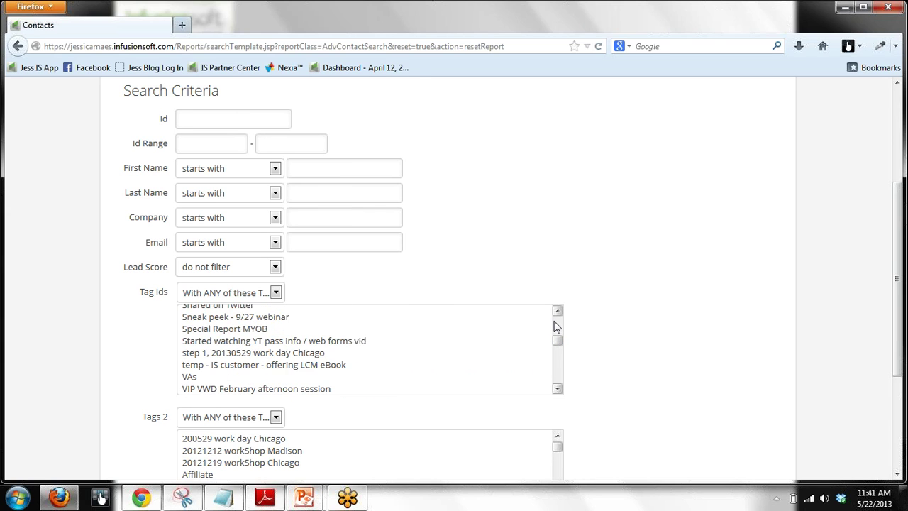
scroll(558, 313, "up", 3)
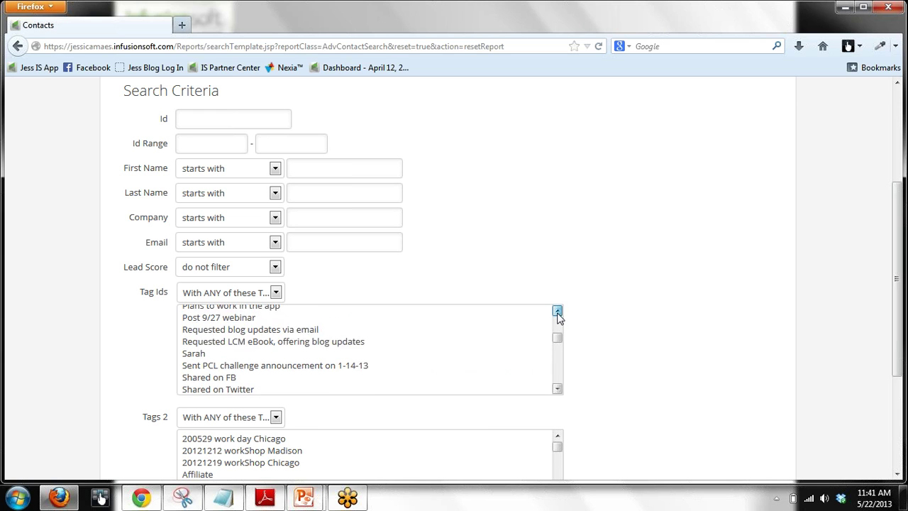
left_click(243, 356)
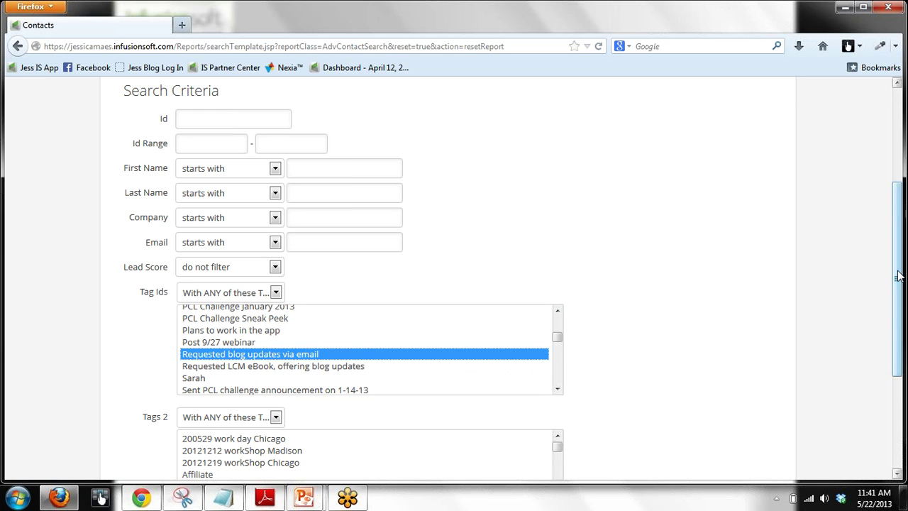
left_click_drag(898, 278, 897, 373)
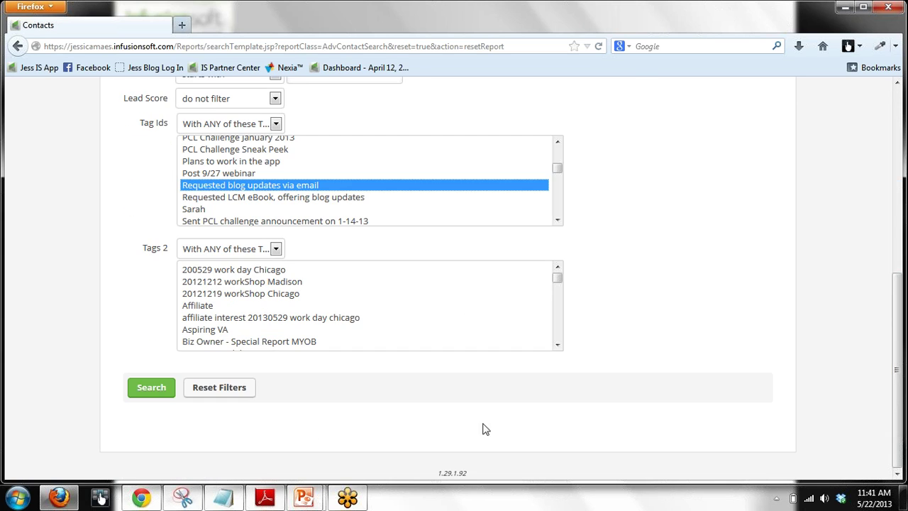
left_click(153, 387)
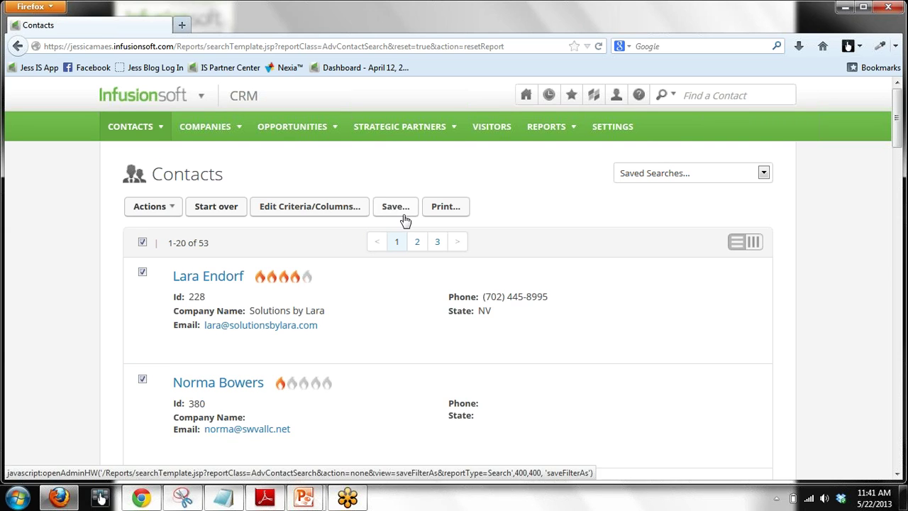
Remove the Company name, Phone and State result columns from the search
left_click(317, 209)
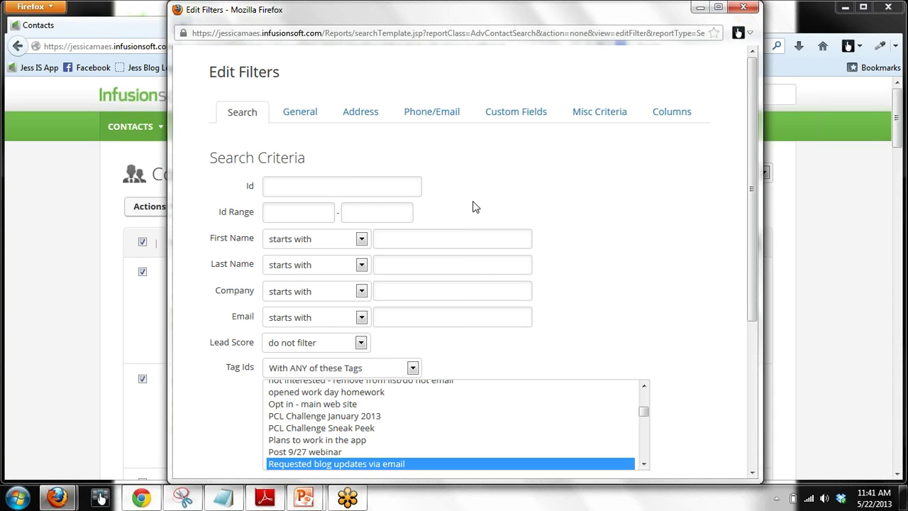
left_click(667, 113)
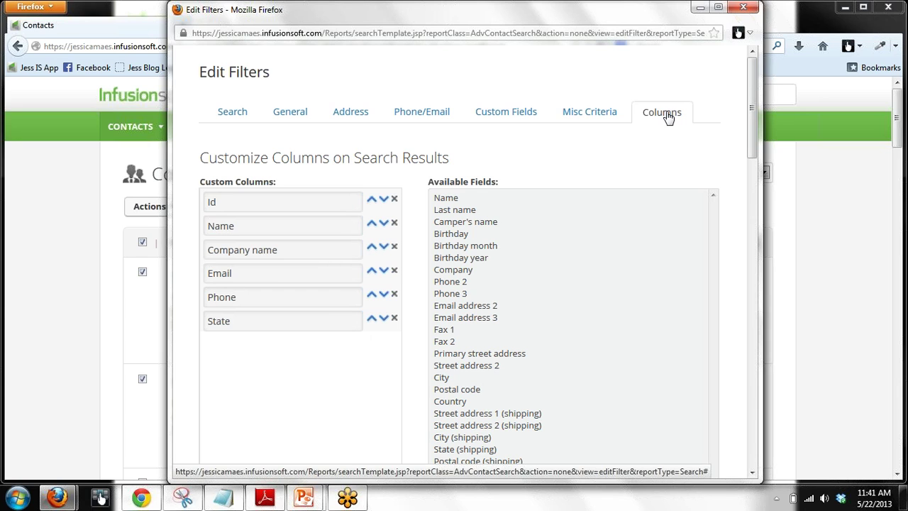
left_click(394, 247)
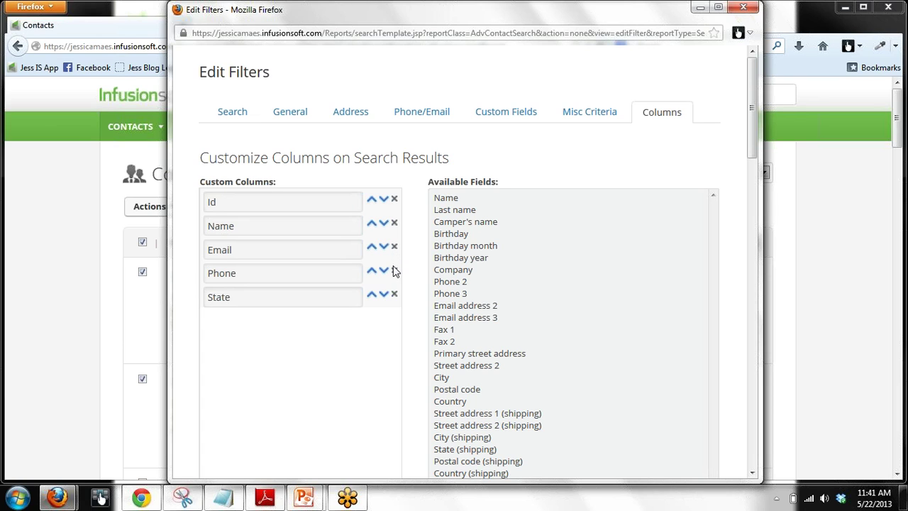
left_click(395, 271)
left_click(394, 271)
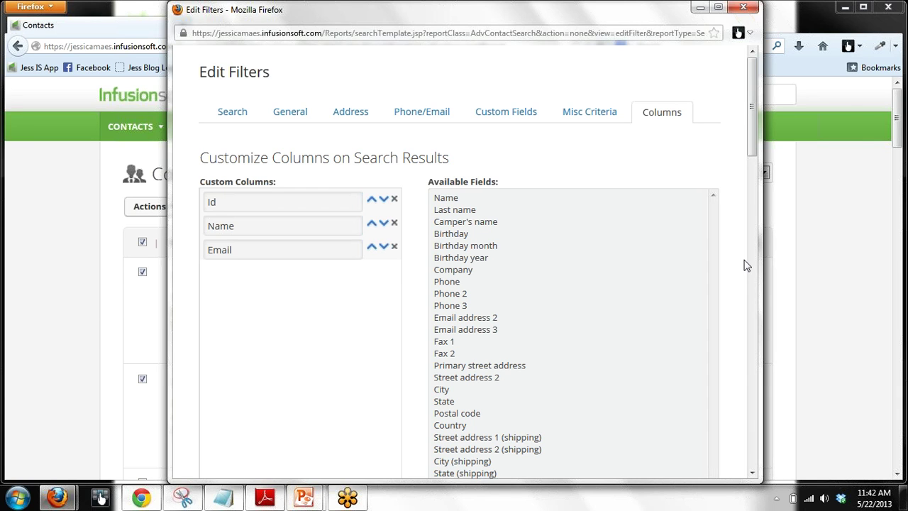
Add Last name from Available Fields and apply the new column layout
left_click_drag(753, 124, 792, 103)
left_click(457, 210)
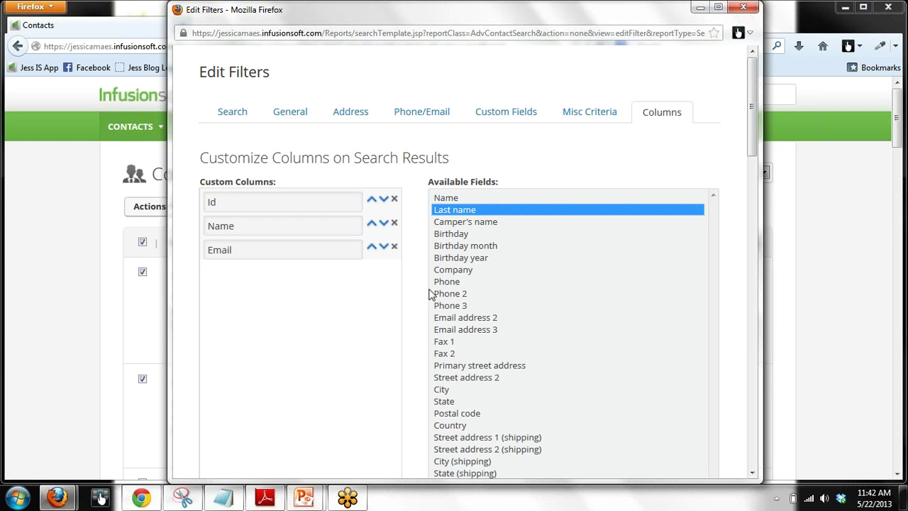
mouse_move(747, 141)
left_mouse_down()
mouse_move(750, 303)
mouse_move(748, 138)
left_mouse_up()
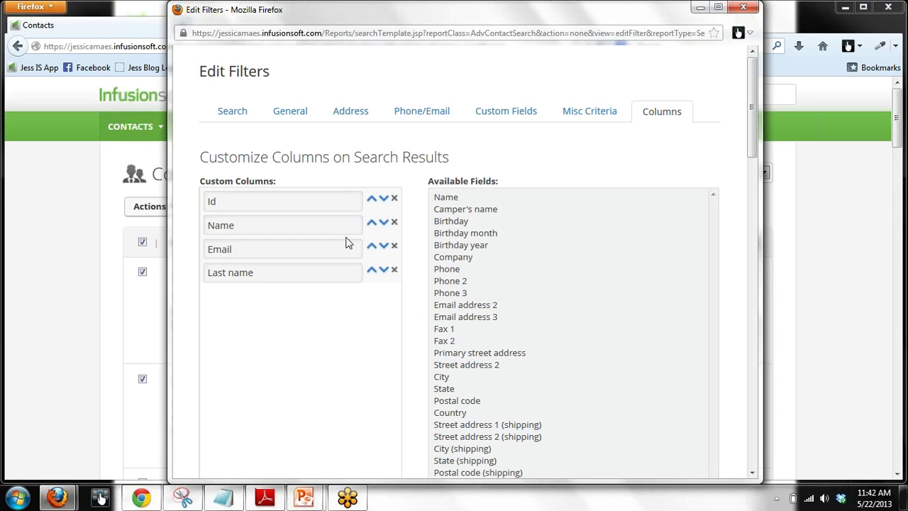
left_click_drag(749, 143, 753, 279)
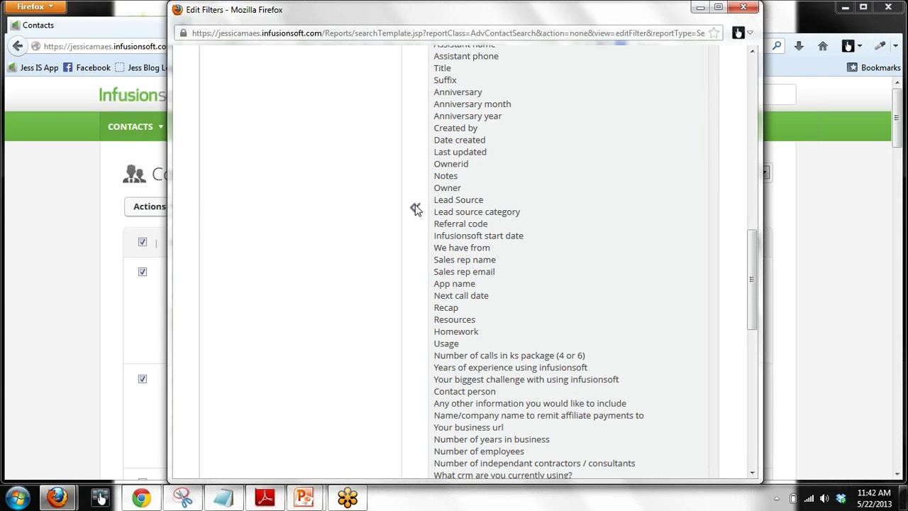
left_click_drag(752, 298, 442, 456)
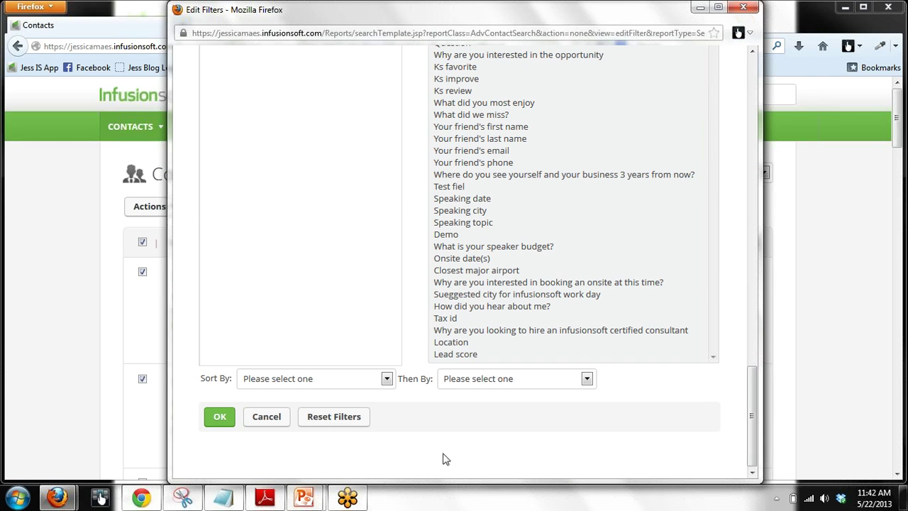
left_click(217, 419)
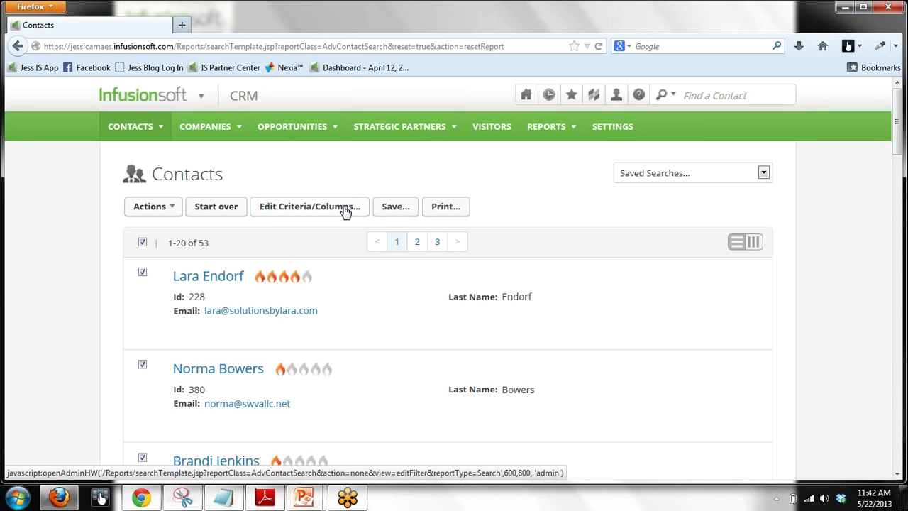
Save the search as 'Opted in for blog posts' with 'Add this search to the User Home' ticked
left_click(386, 210)
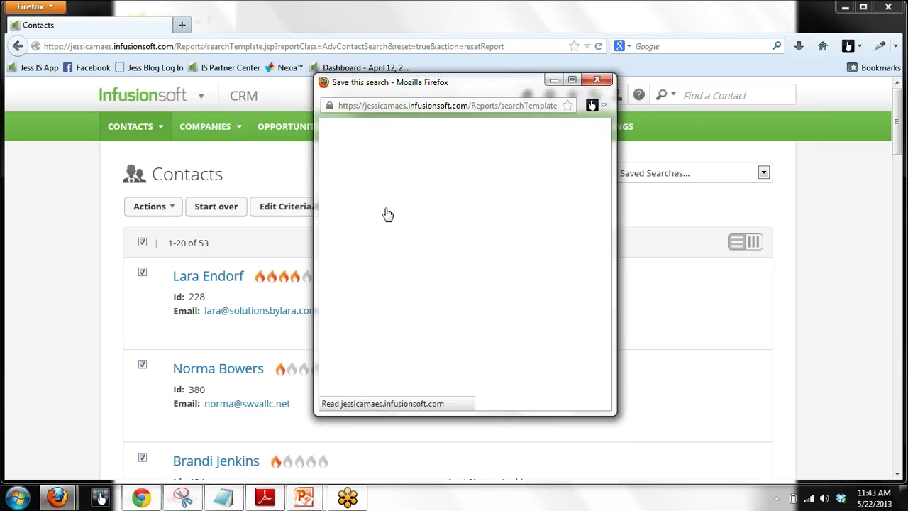
type("Opted")
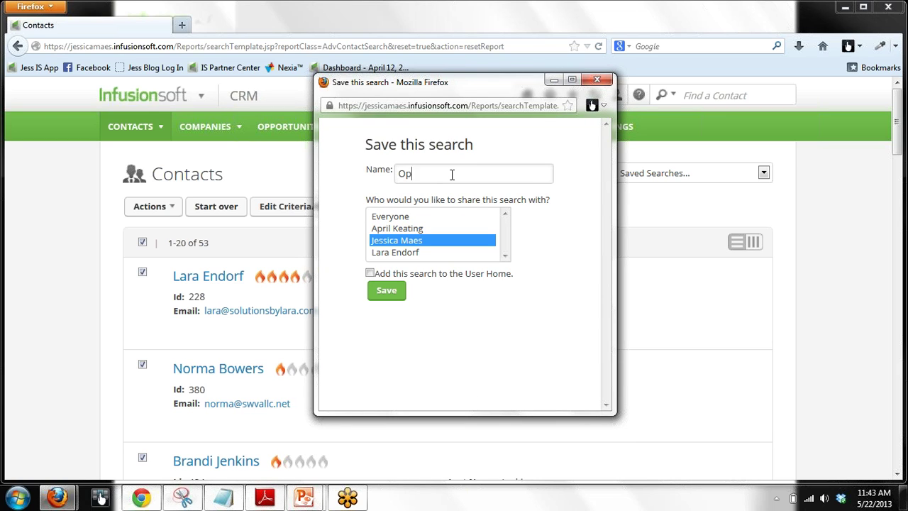
type(" in for blog posts")
left_click(369, 273)
left_click(386, 292)
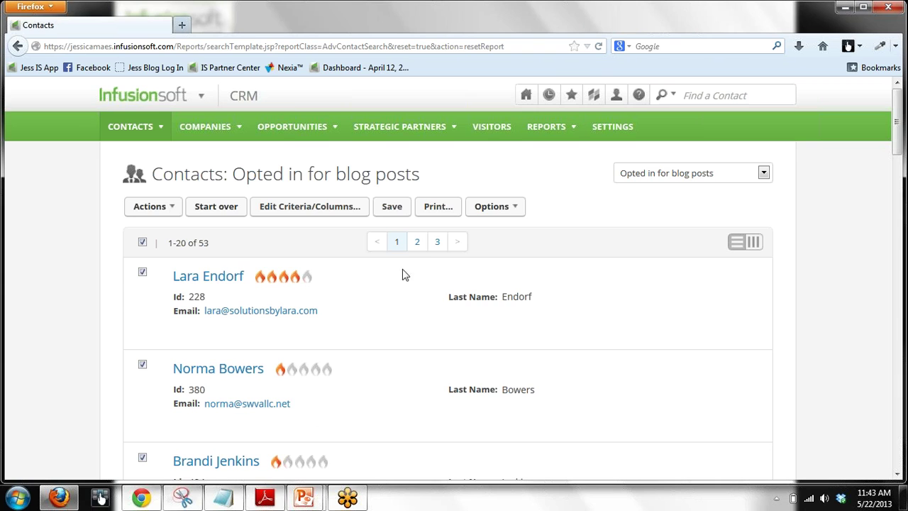
Return to the home Dashboard to see the new 'Opted in for blog posts' contact list widget
left_click(526, 97)
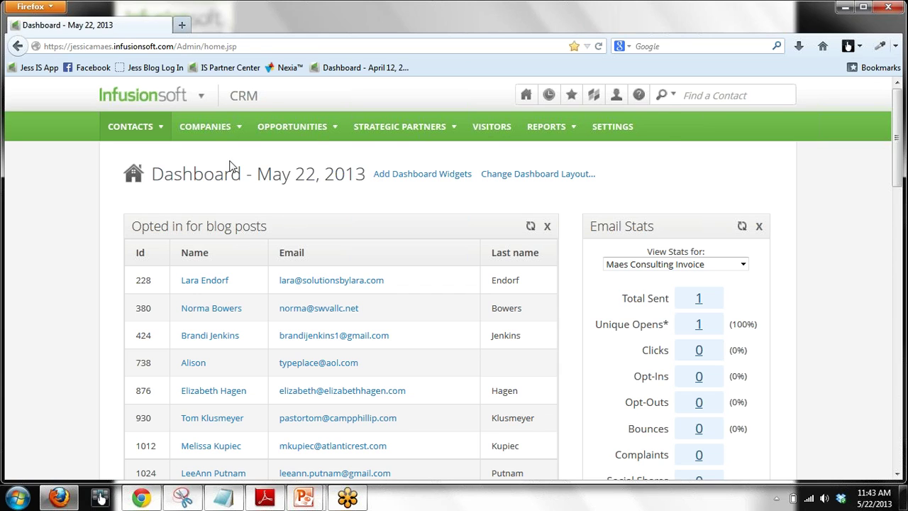
mouse_move(174, 109)
mouse_move(156, 97)
left_click_drag(899, 181, 881, 136)
Add the Saved Search or Saved Report widget from the dashboard widget list
left_click(437, 182)
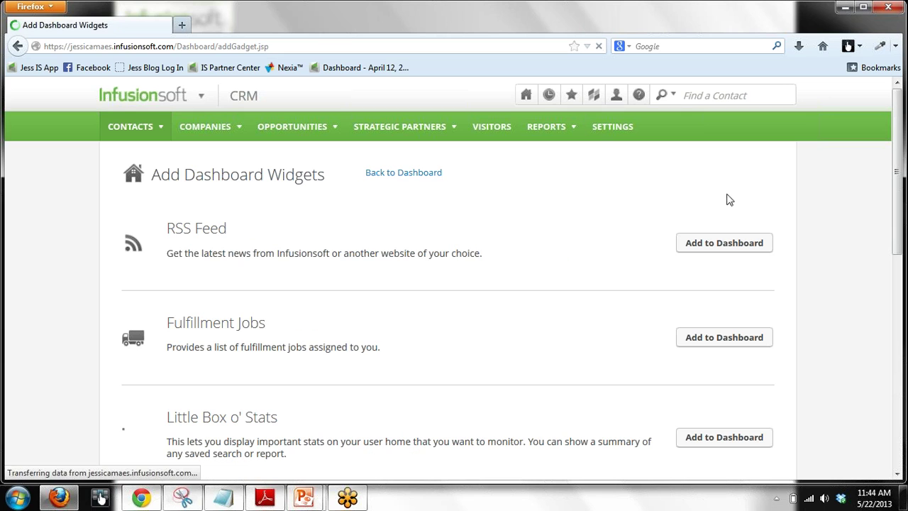
left_click_drag(894, 227, 897, 454)
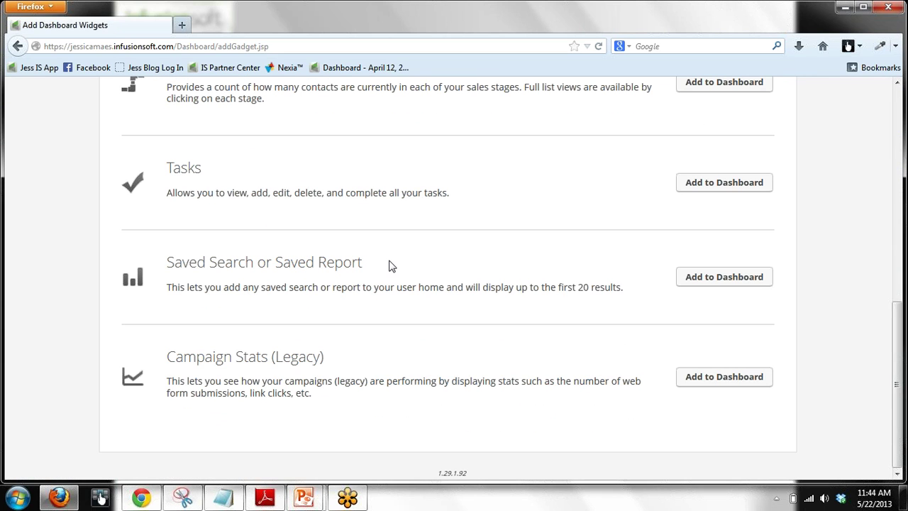
left_click(745, 281)
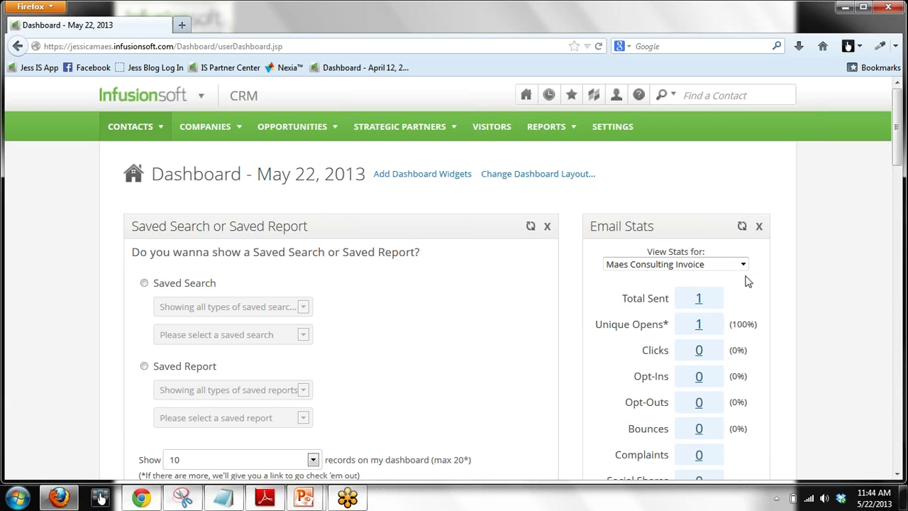
Set the widget to Saved Report, keeping all report types and no report chosen
left_click(144, 284)
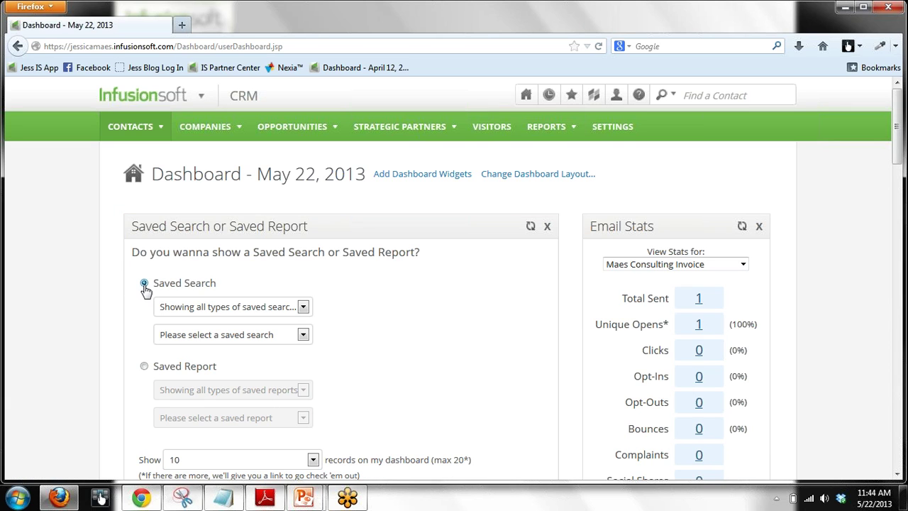
left_click(303, 308)
left_click(305, 309)
left_click(144, 366)
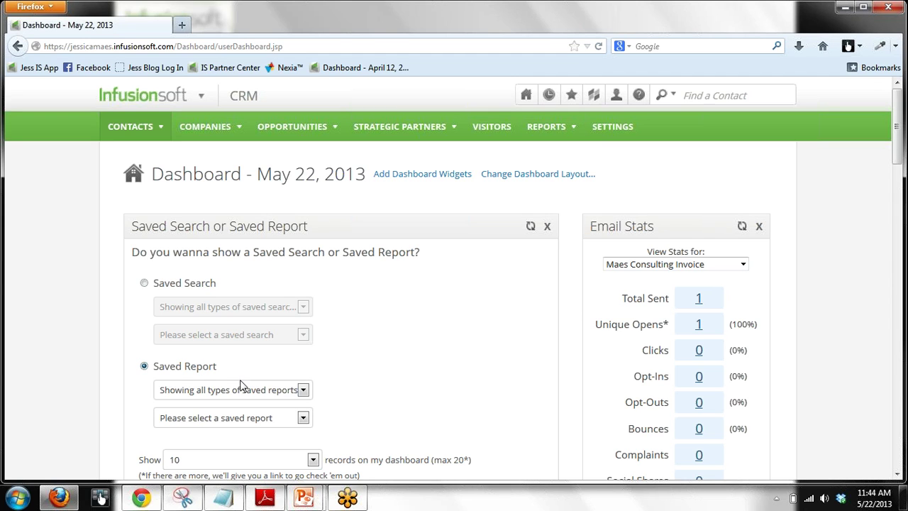
left_click(302, 389)
left_click(303, 390)
left_click(303, 417)
left_click(304, 417)
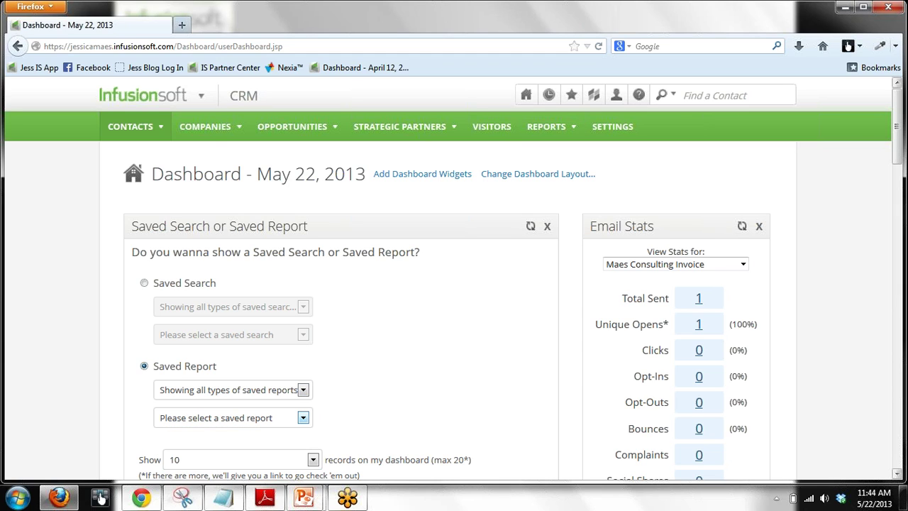